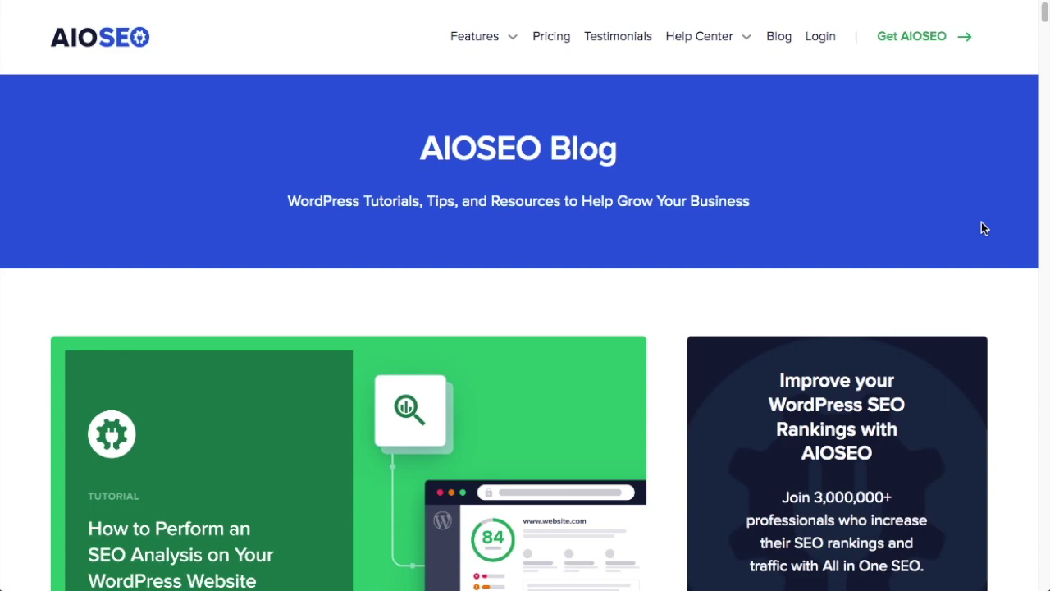
# Go from the All in One SEO dashboard to the SEO Analysis page showing the 79/100 site score.
pyautogui.scroll(-1, 983, 224)
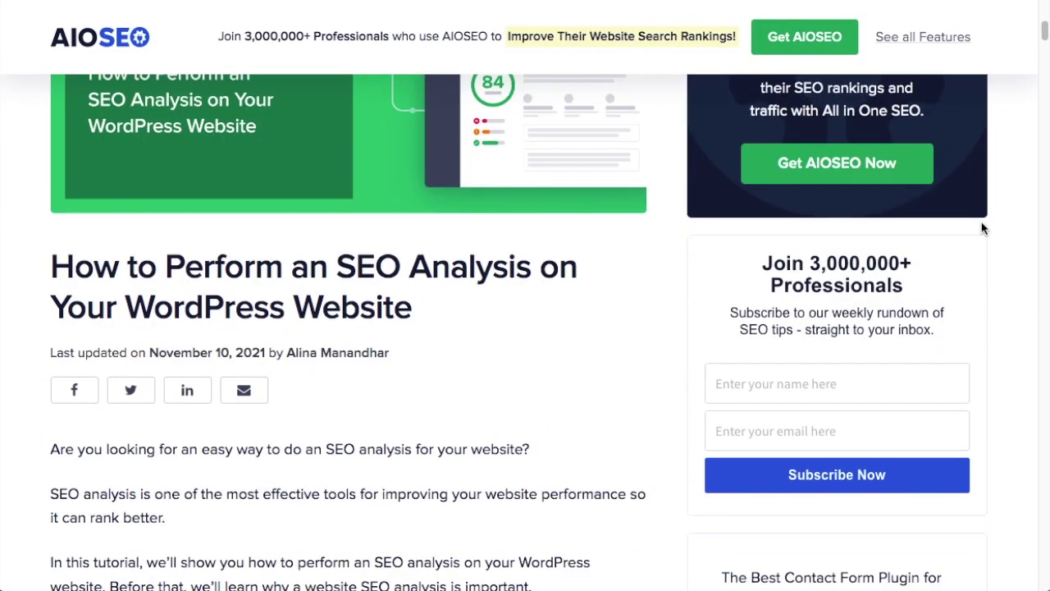
pyautogui.scroll(-2, 984, 228)
pyautogui.scroll(-1, 984, 228)
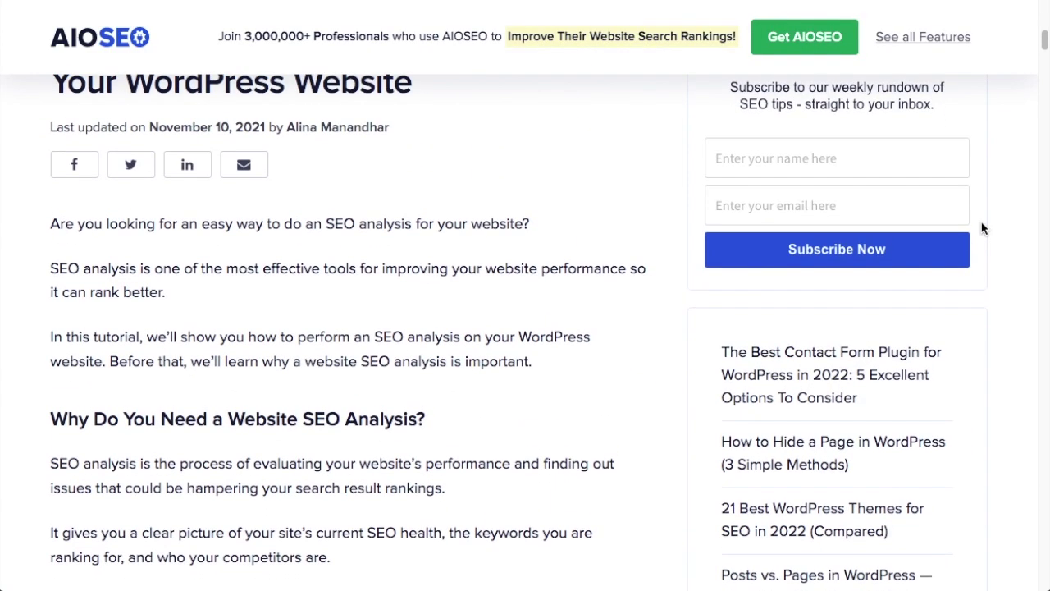
pyautogui.scroll(-1, 984, 228)
pyautogui.scroll(-1, 984, 228)
pyautogui.scroll(-1, 984, 228)
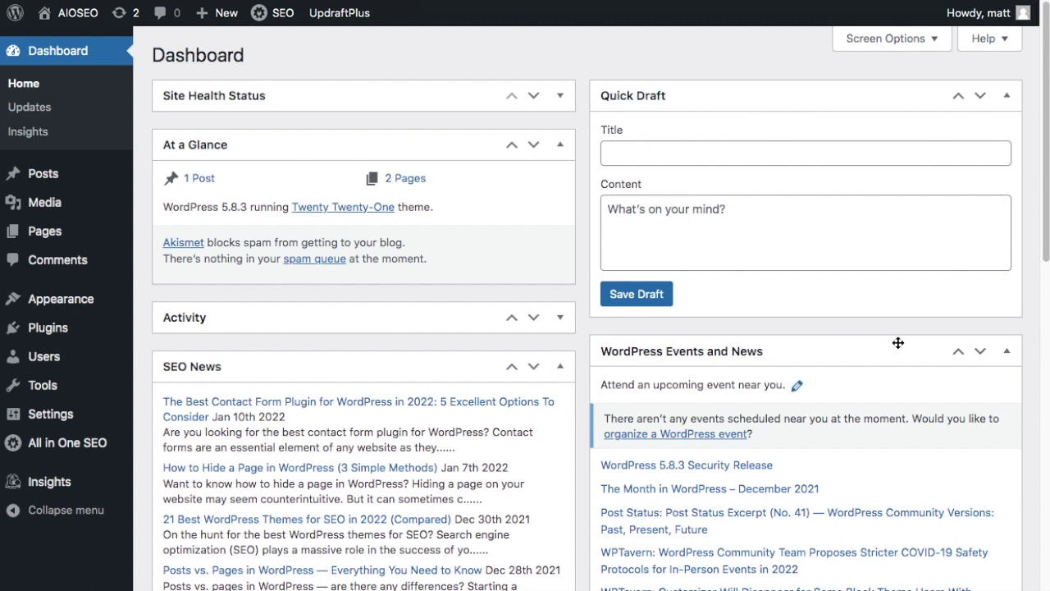
pyautogui.click(49, 444)
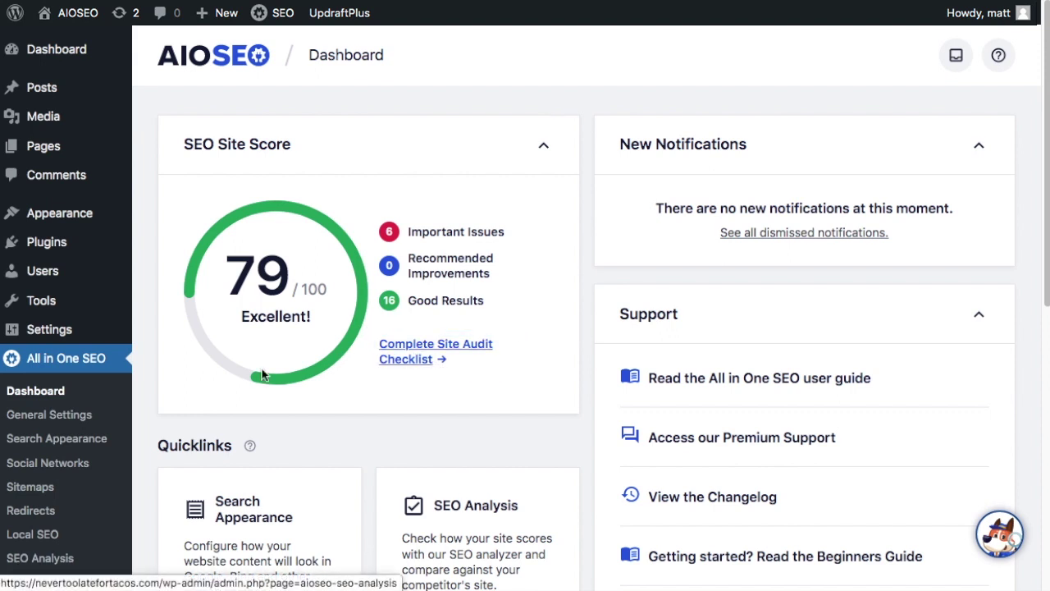
pyautogui.scroll(-5, 54, 374)
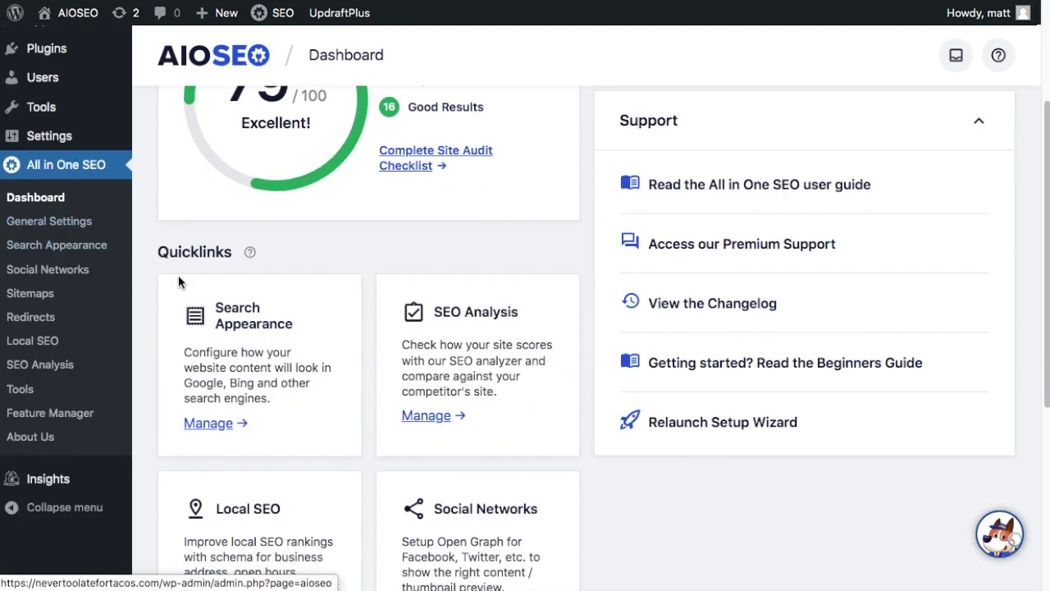
pyautogui.click(43, 372)
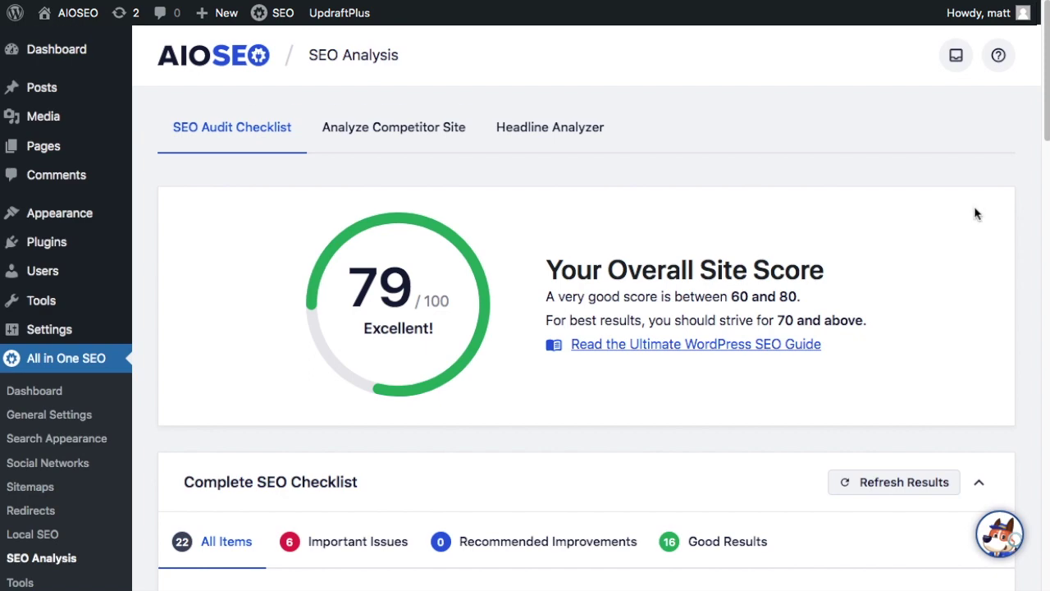
# Scroll the SEO Audit Checklist down to the Complete SEO Checklist's Basic SEO checks.
pyautogui.scroll(-4, 843, 290)
pyautogui.scroll(-1, 843, 291)
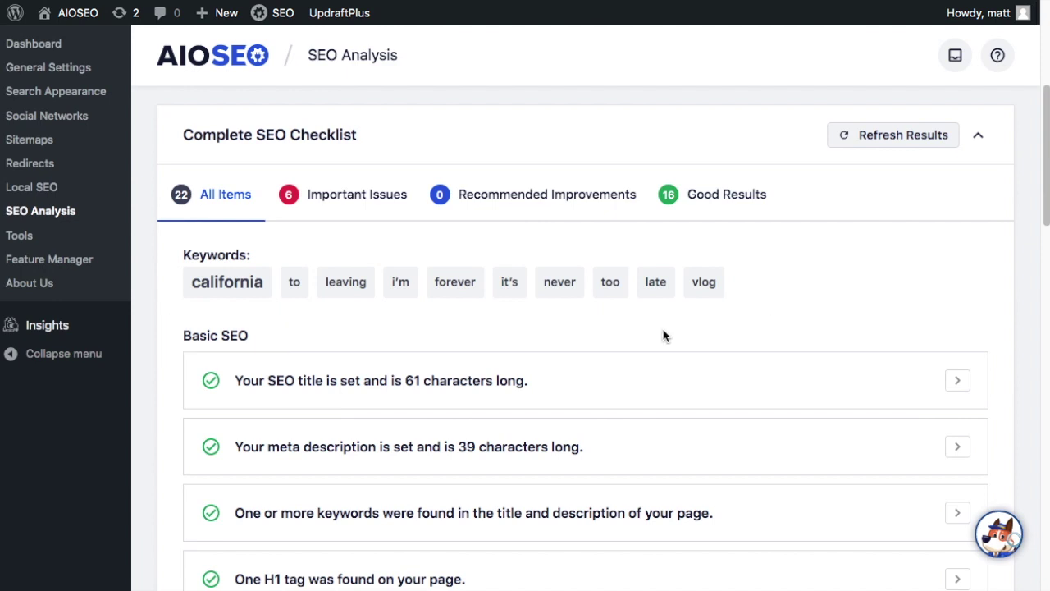
pyautogui.scroll(-1, 664, 335)
pyautogui.scroll(-2, 664, 335)
pyautogui.scroll(-1, 664, 334)
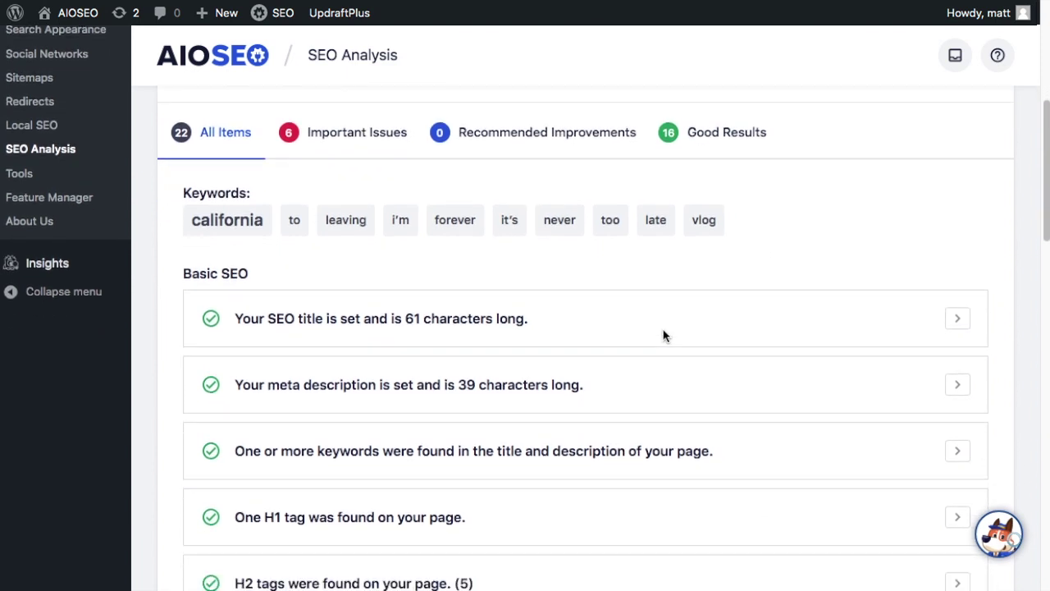
pyautogui.scroll(-1, 664, 335)
pyautogui.scroll(-1, 664, 335)
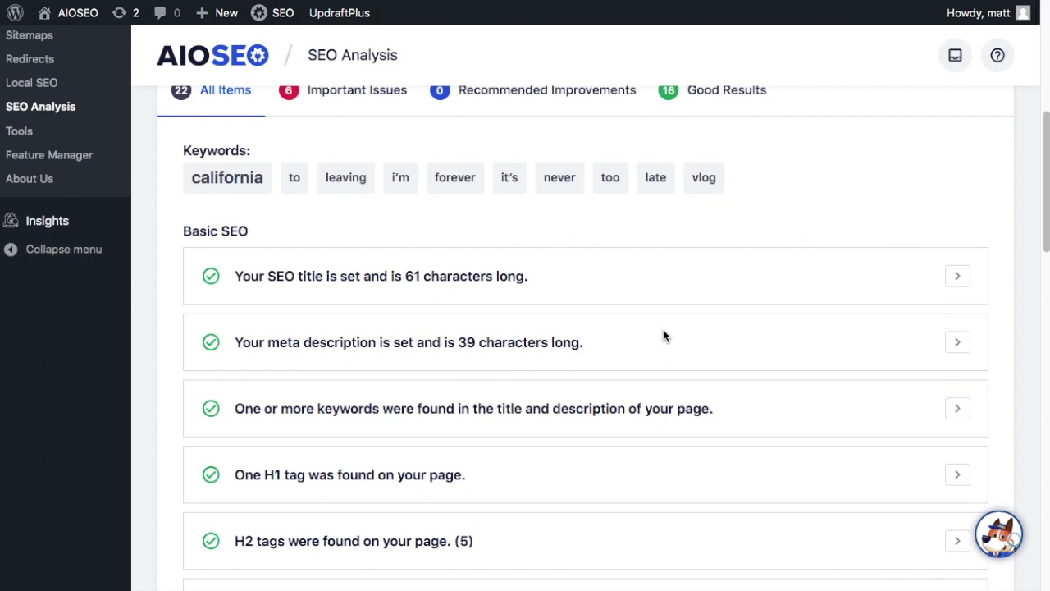
pyautogui.scroll(-1, 664, 335)
pyautogui.scroll(-1, 664, 335)
pyautogui.scroll(-1, 664, 335)
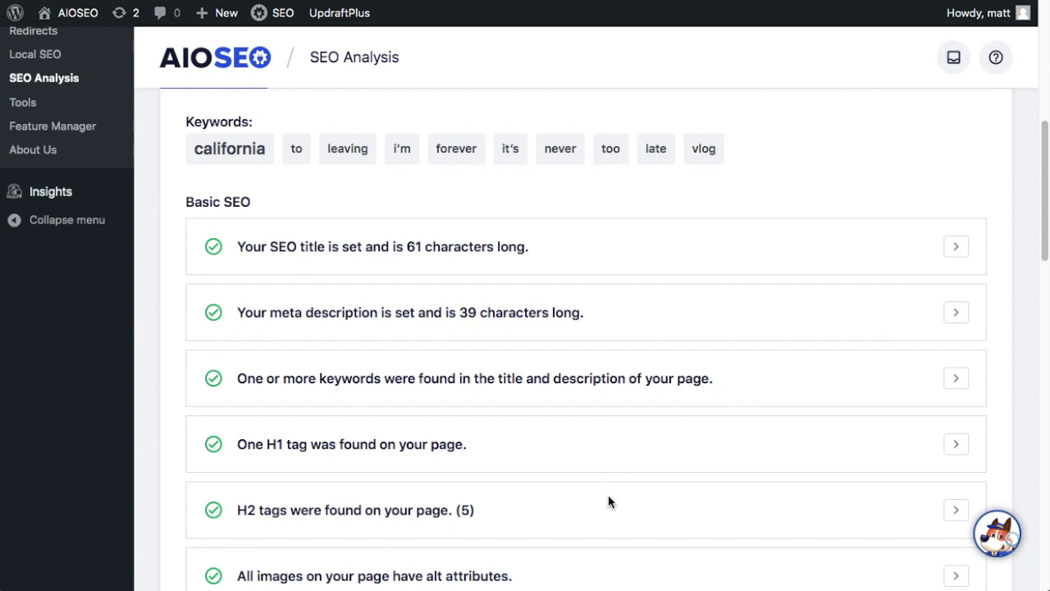
pyautogui.scroll(-3, 587, 410)
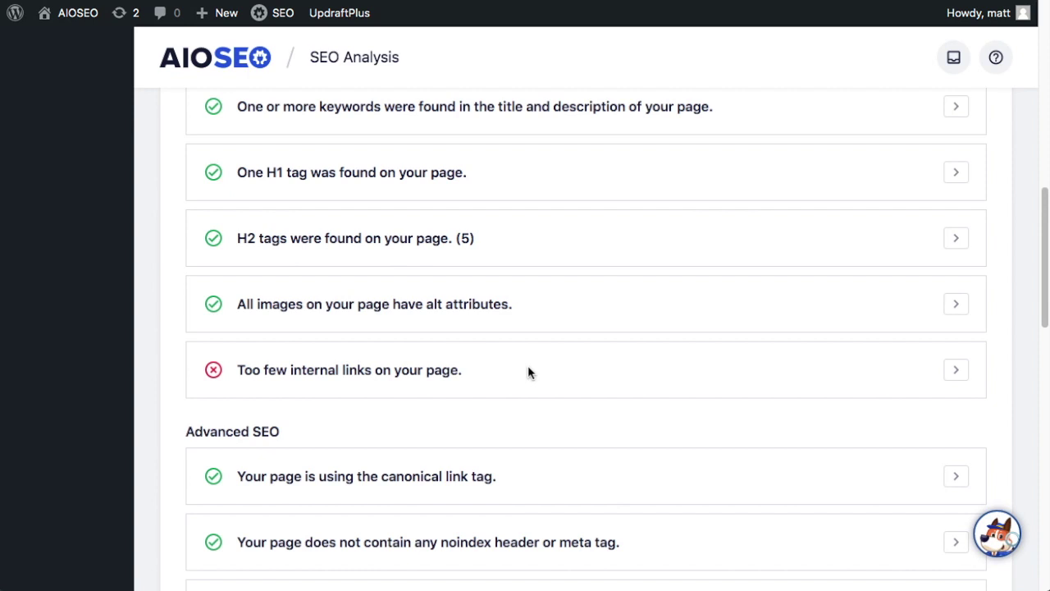
pyautogui.scroll(-1, 528, 367)
pyautogui.scroll(-1, 532, 342)
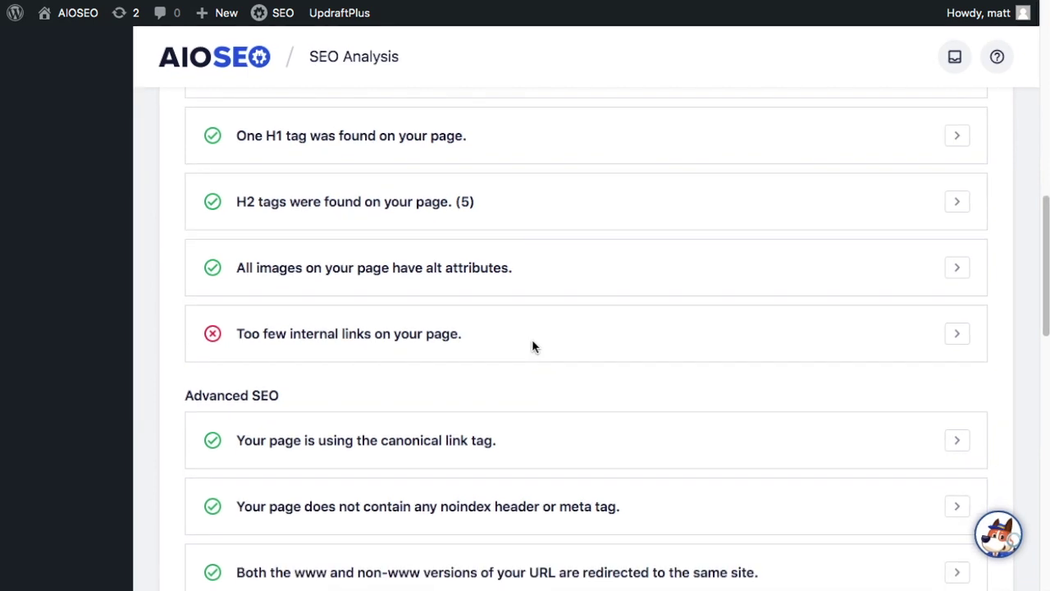
pyautogui.scroll(-1, 531, 341)
pyautogui.scroll(-1, 532, 341)
pyautogui.scroll(-1, 532, 341)
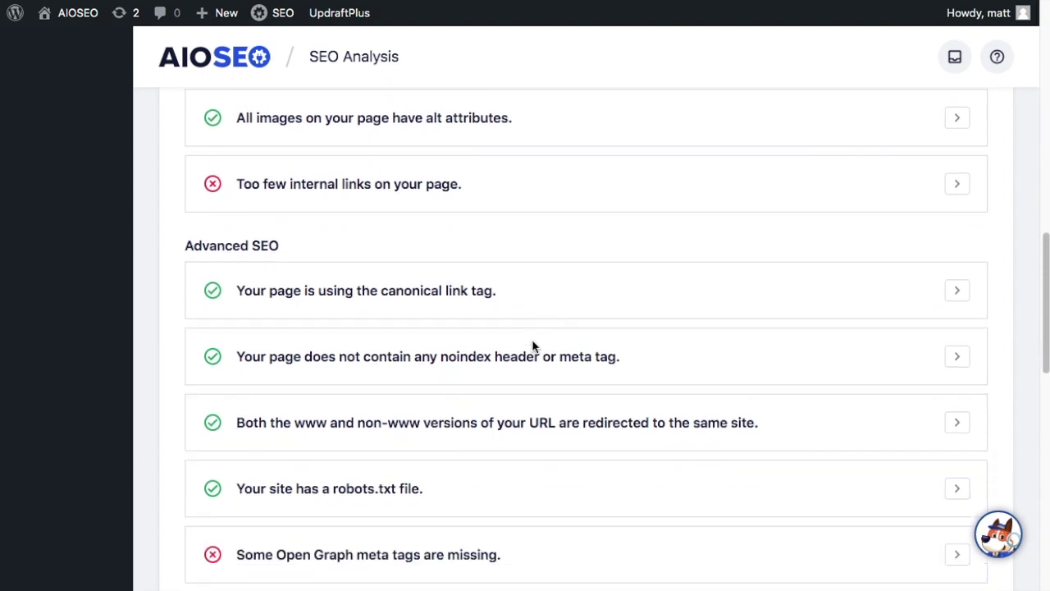
pyautogui.scroll(-1, 532, 342)
pyautogui.scroll(-1, 532, 342)
pyautogui.scroll(-1, 532, 342)
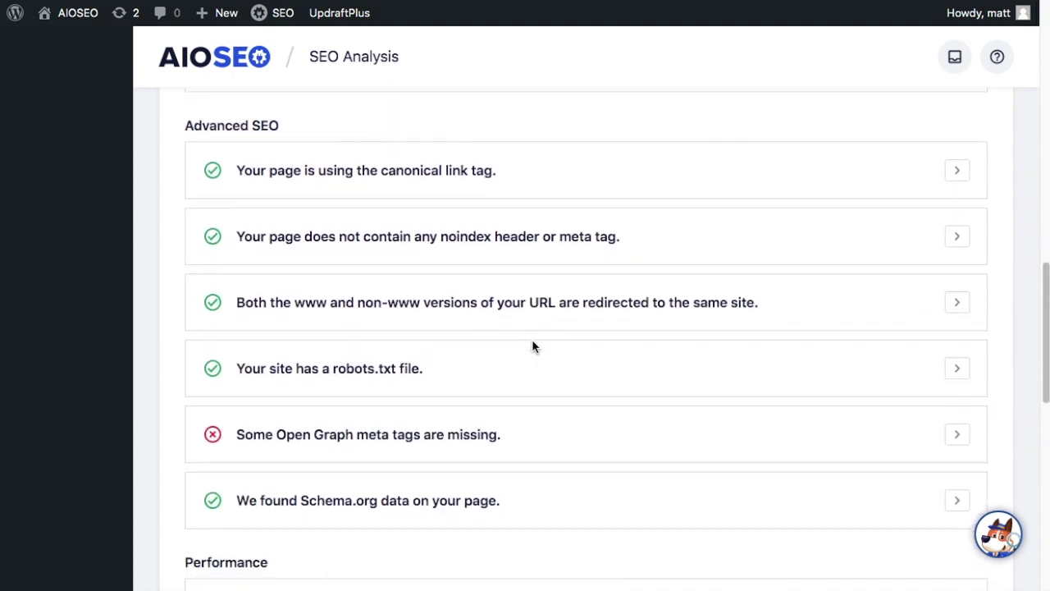
pyautogui.scroll(-1, 532, 341)
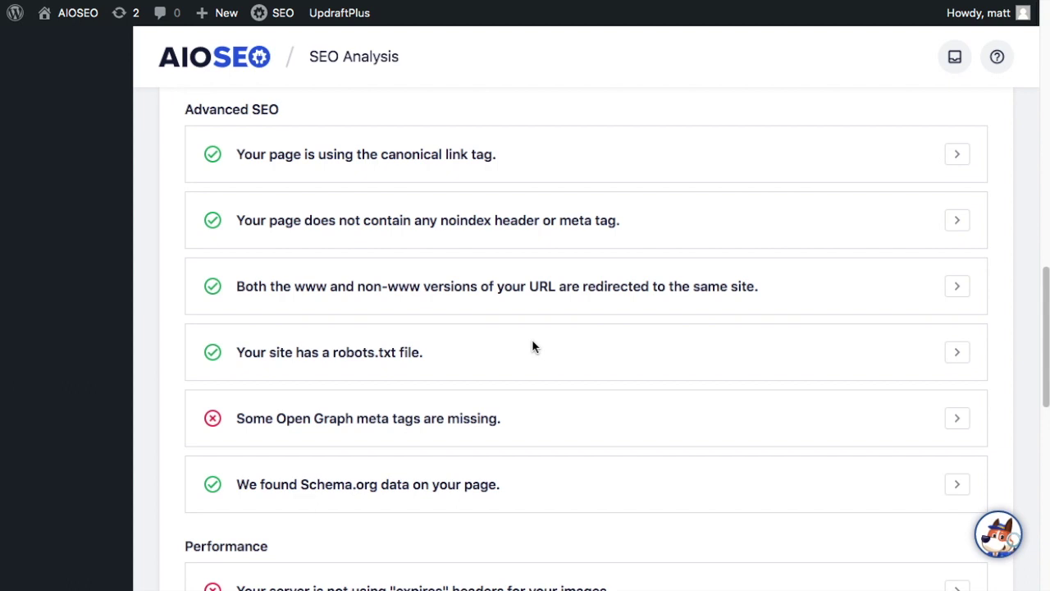
pyautogui.scroll(-2, 532, 347)
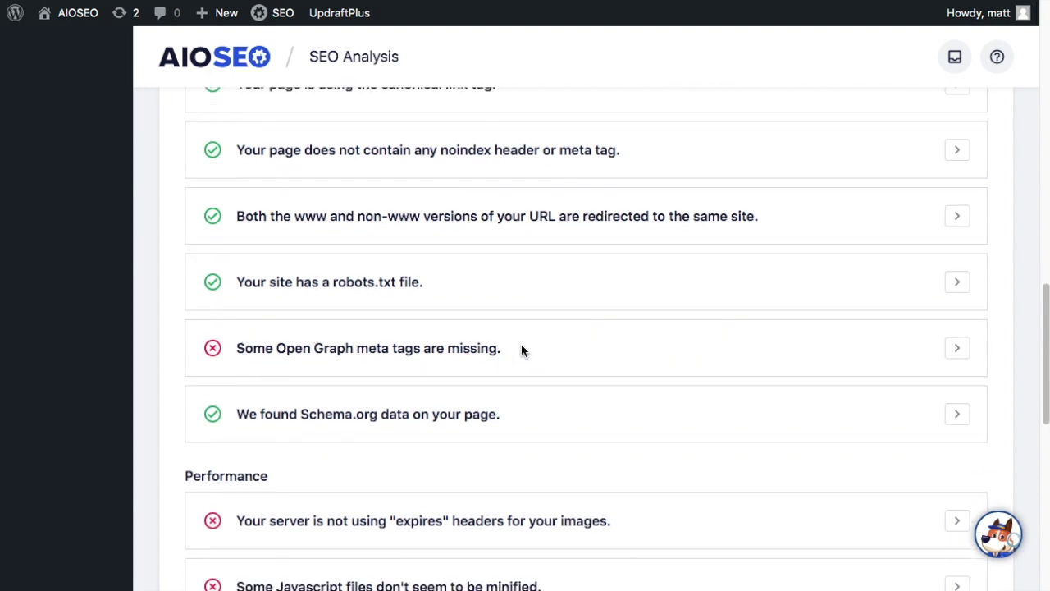
pyautogui.scroll(-1, 521, 351)
pyautogui.scroll(-2, 522, 350)
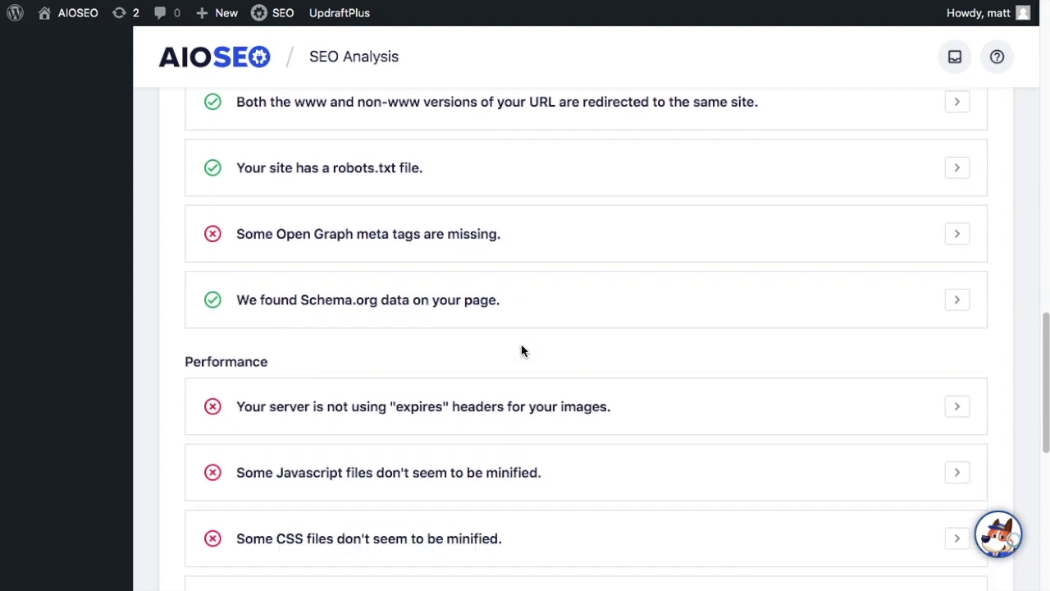
pyautogui.scroll(-1, 521, 351)
pyautogui.scroll(-2, 521, 351)
pyautogui.scroll(-1, 521, 350)
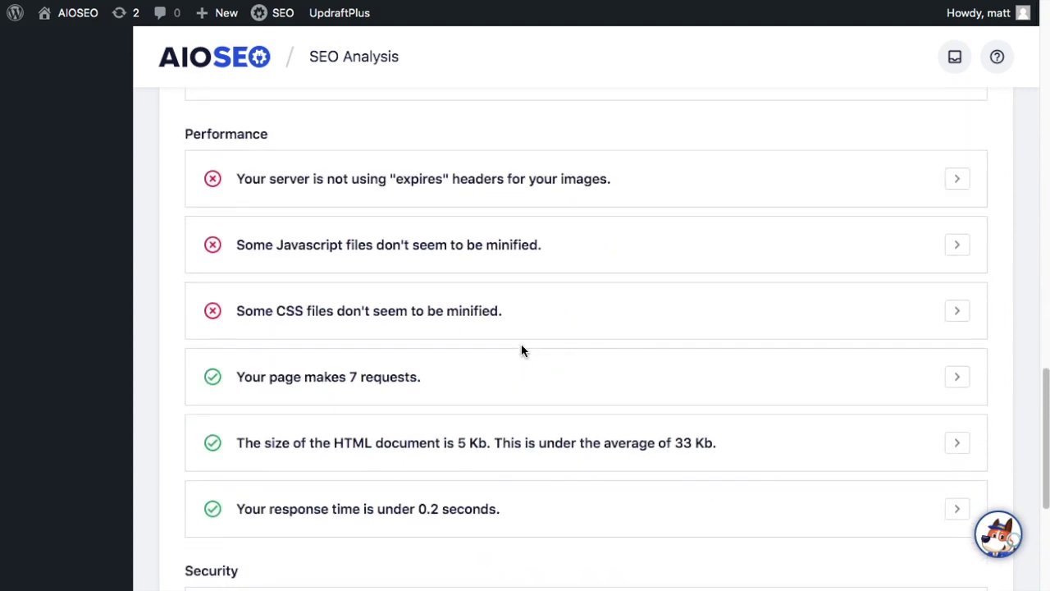
pyautogui.scroll(-1, 521, 350)
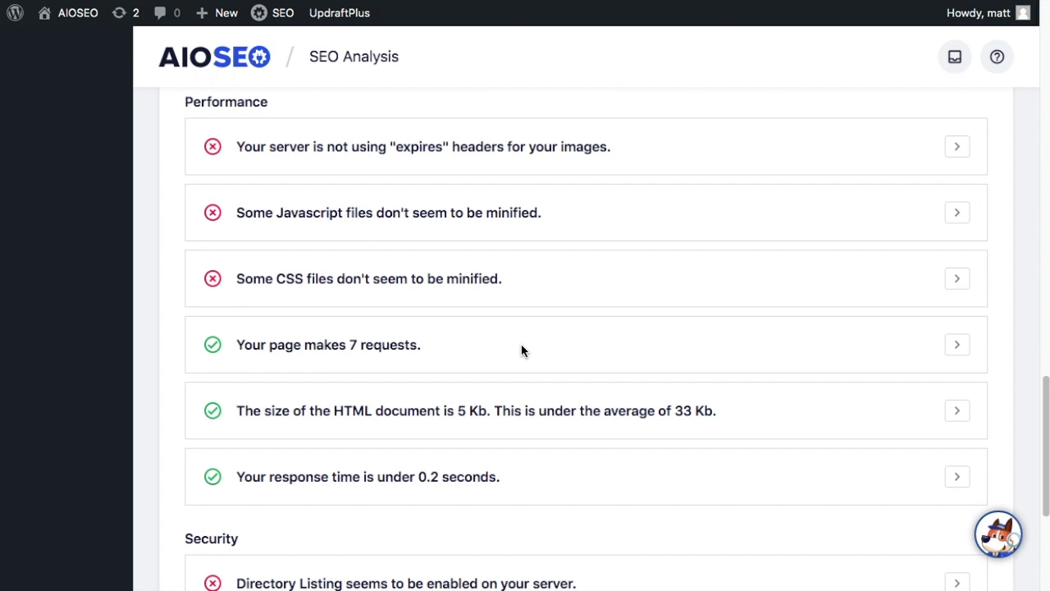
pyautogui.scroll(-1, 521, 350)
pyautogui.scroll(-3, 521, 350)
pyautogui.scroll(-3, 521, 351)
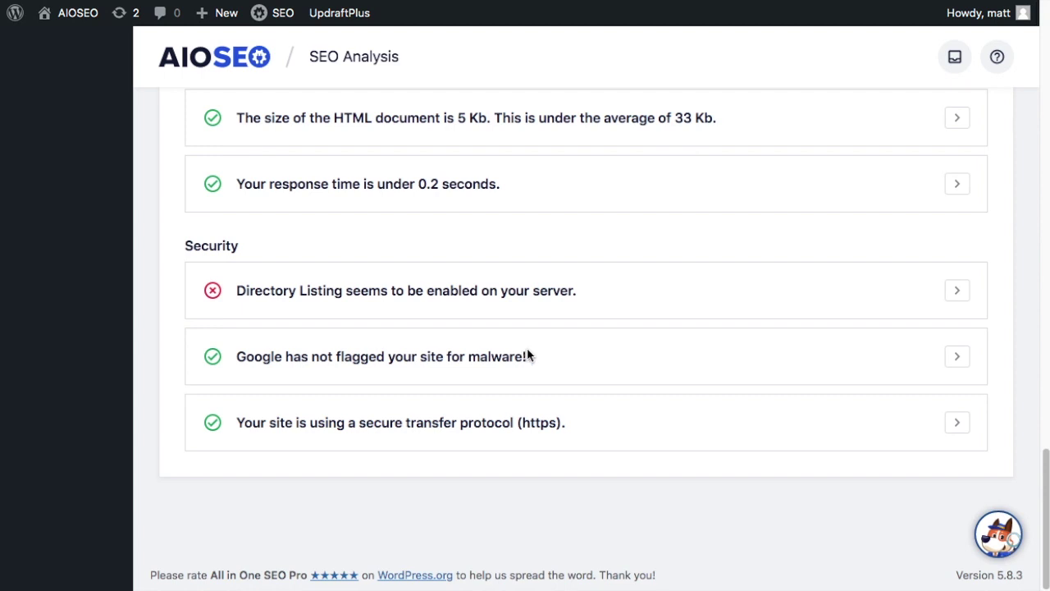
# Scroll the checklist to the robots.txt check and expand its details.
pyautogui.scroll(10, 527, 350)
pyautogui.scroll(10, 527, 349)
pyautogui.scroll(5, 527, 349)
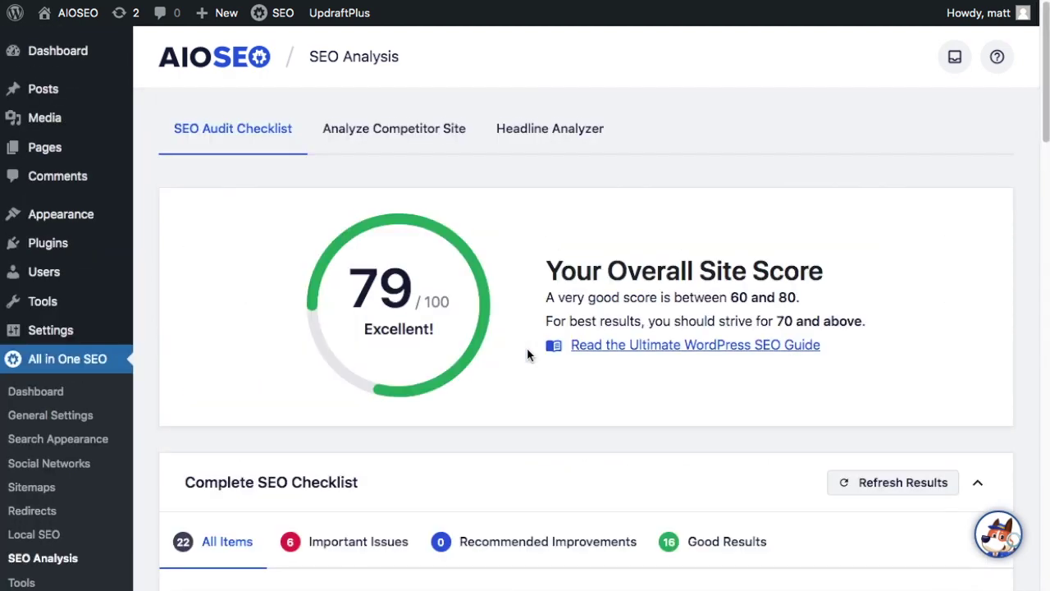
pyautogui.scroll(-5, 526, 350)
pyautogui.scroll(-2, 527, 350)
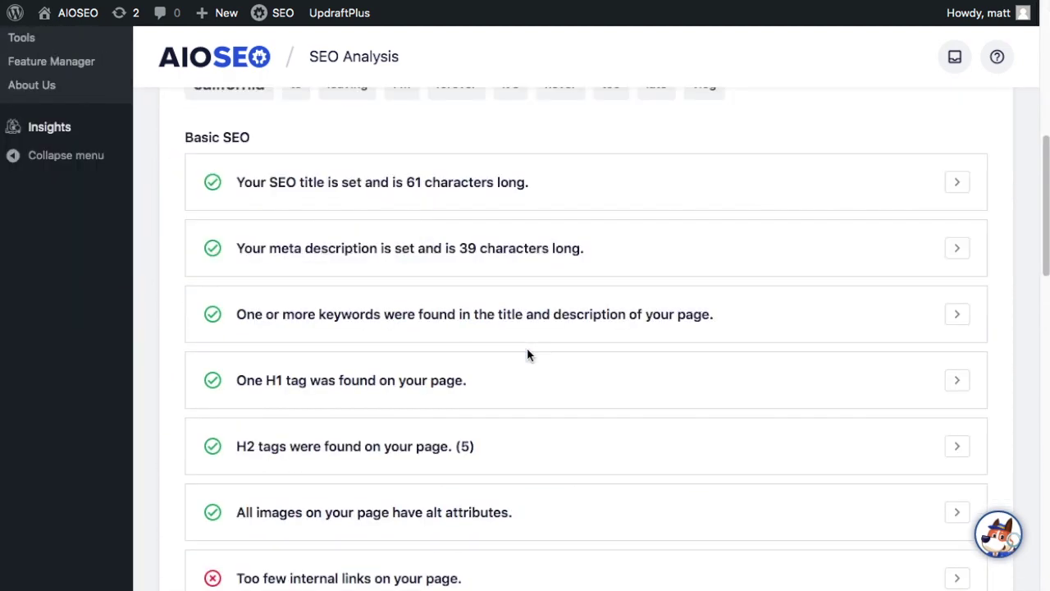
pyautogui.scroll(-1, 527, 349)
pyautogui.scroll(-2, 527, 355)
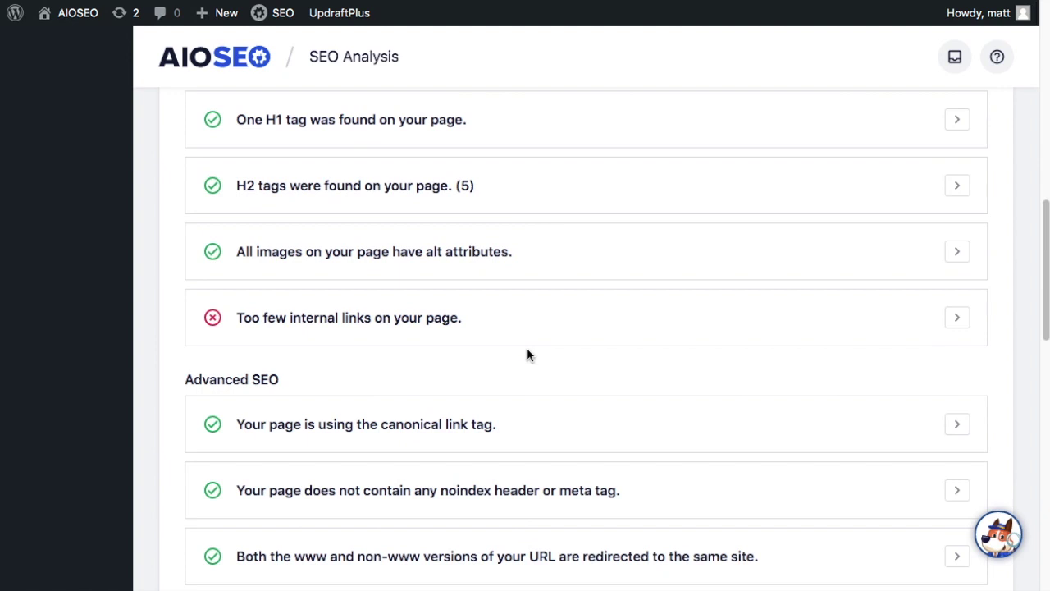
pyautogui.scroll(-1, 527, 354)
pyautogui.scroll(-1, 527, 354)
pyautogui.scroll(-1, 527, 354)
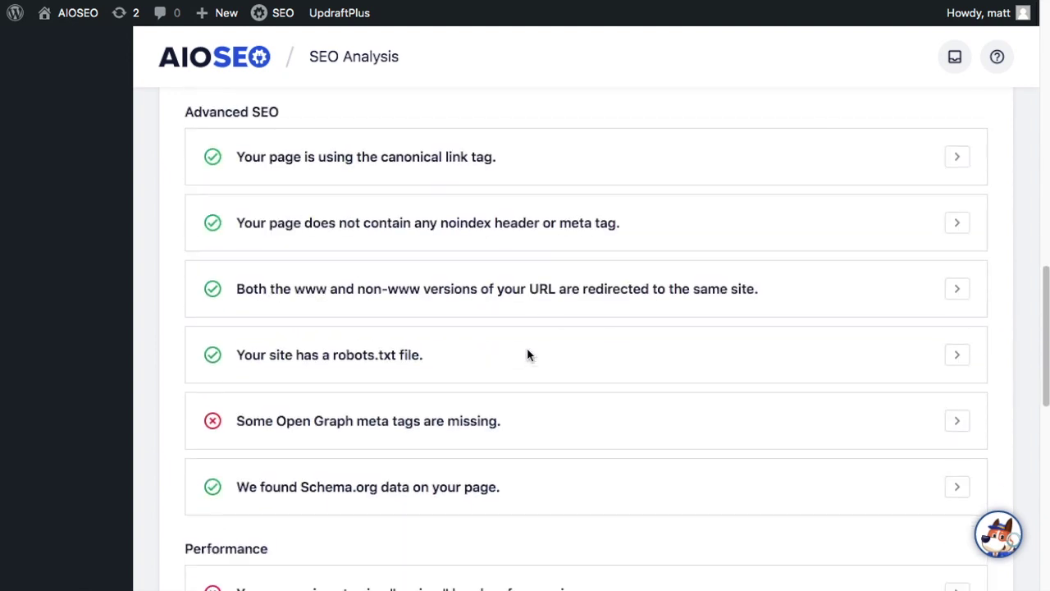
pyautogui.scroll(-1, 527, 354)
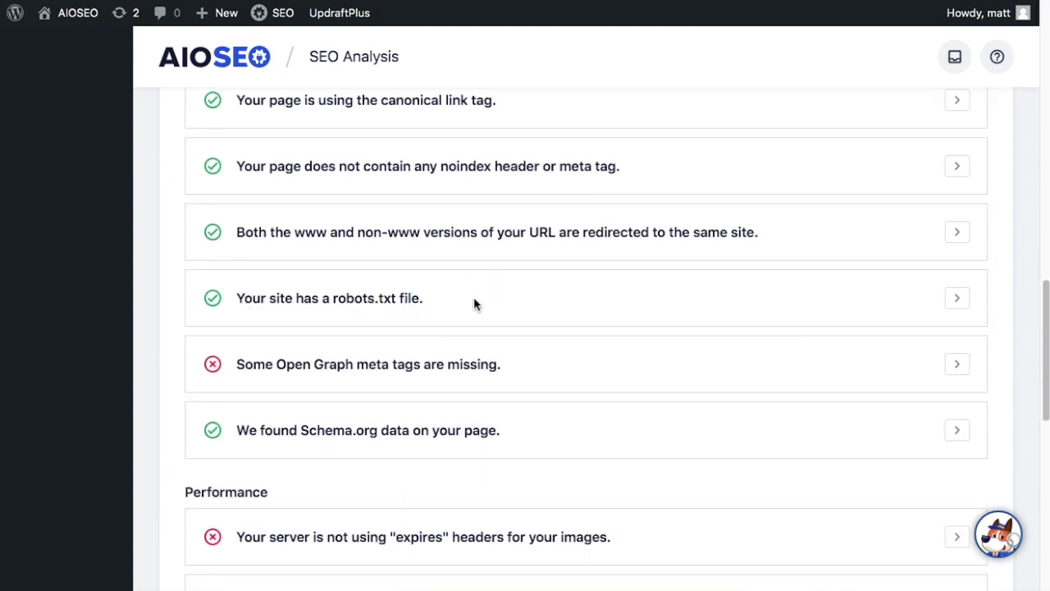
pyautogui.click(958, 301)
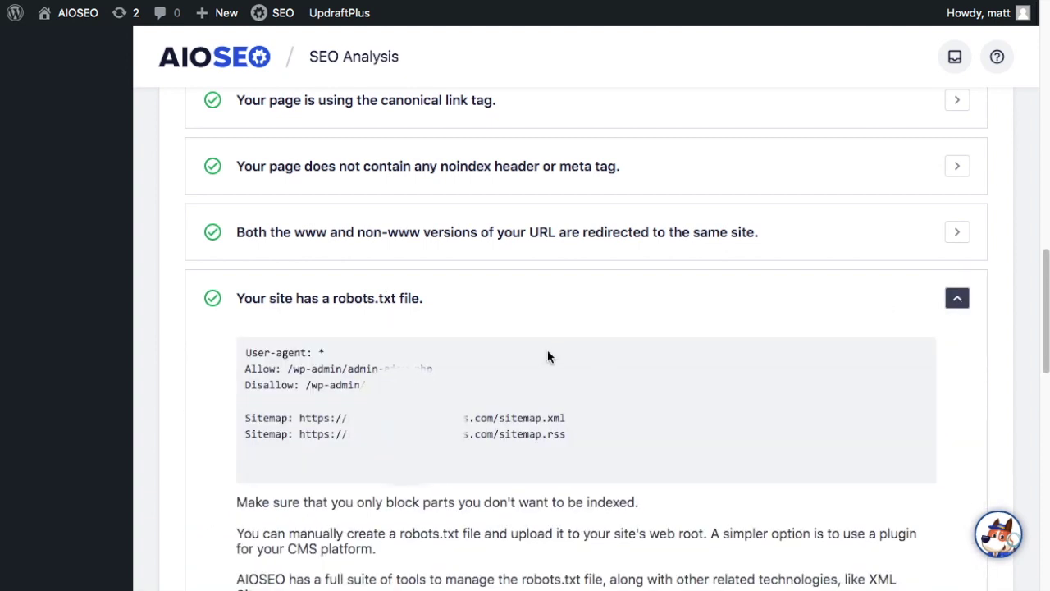
# Collapse the robots.txt details and expand the missing Open Graph tags item showing og:image missing.
pyautogui.scroll(-1, 547, 353)
pyautogui.scroll(-1, 547, 356)
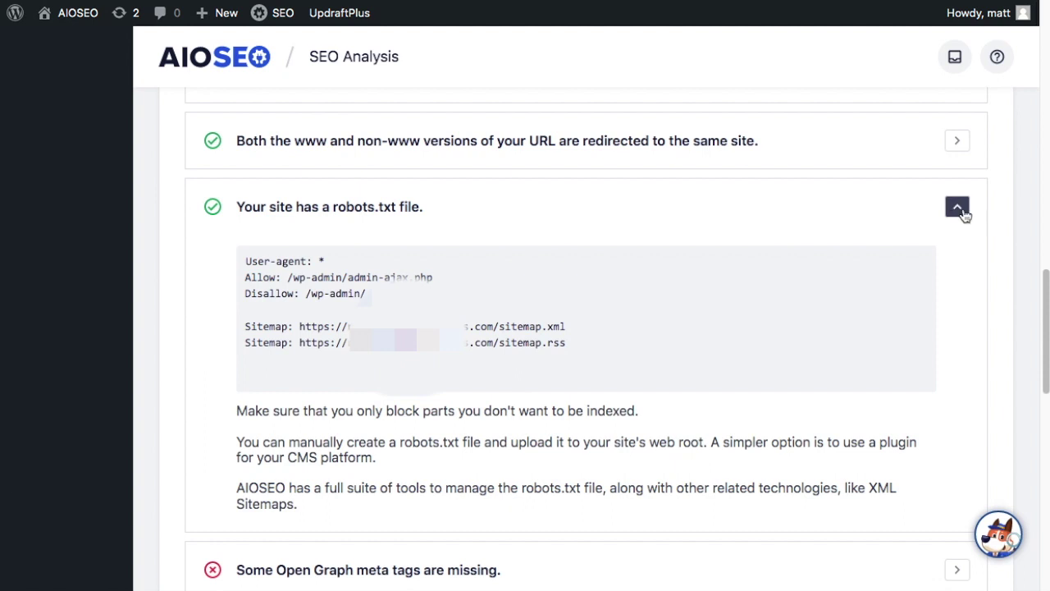
pyautogui.click(957, 207)
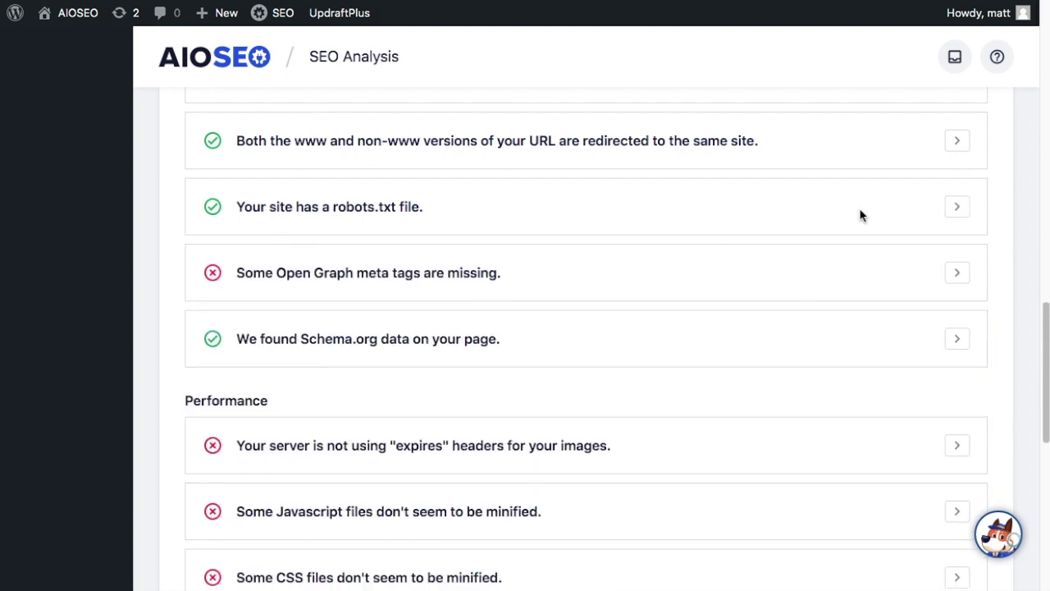
pyautogui.click(962, 279)
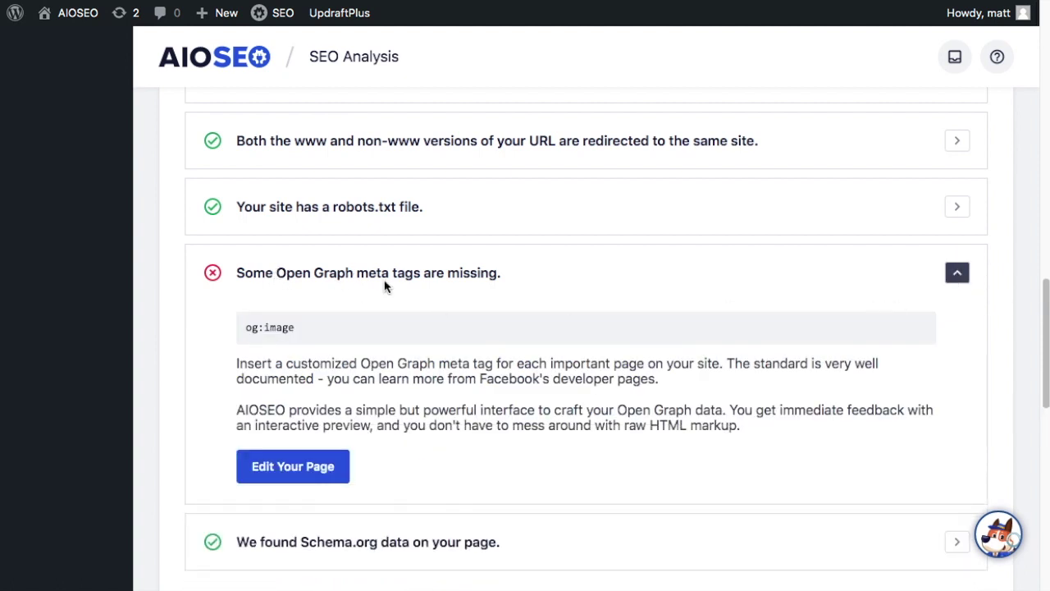
# Use the Open Graph item's Edit Your Page link, then re-expand and collapse the item.
pyautogui.click(281, 479)
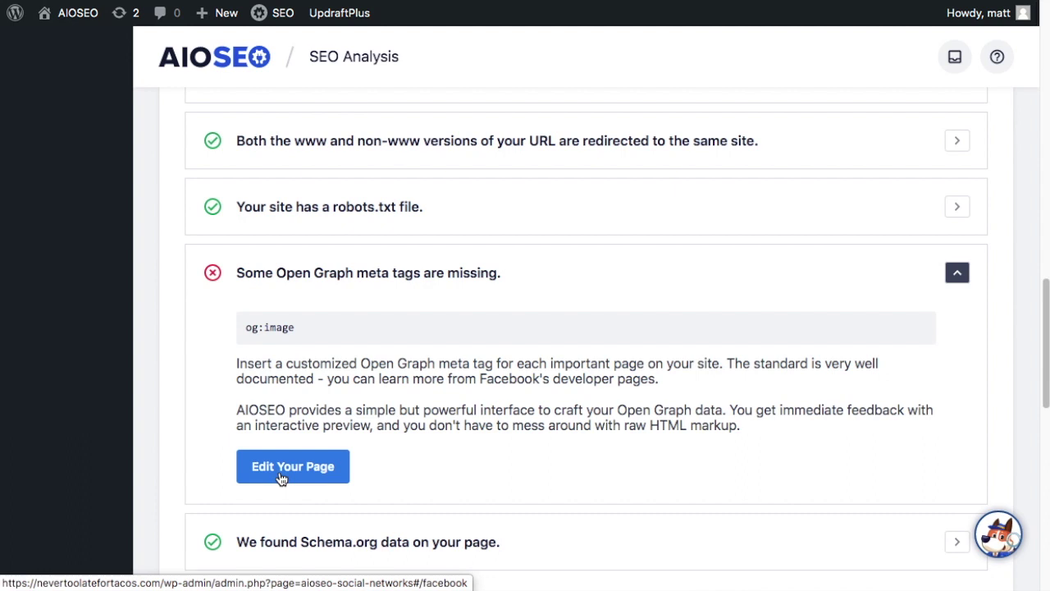
pyautogui.click(957, 273)
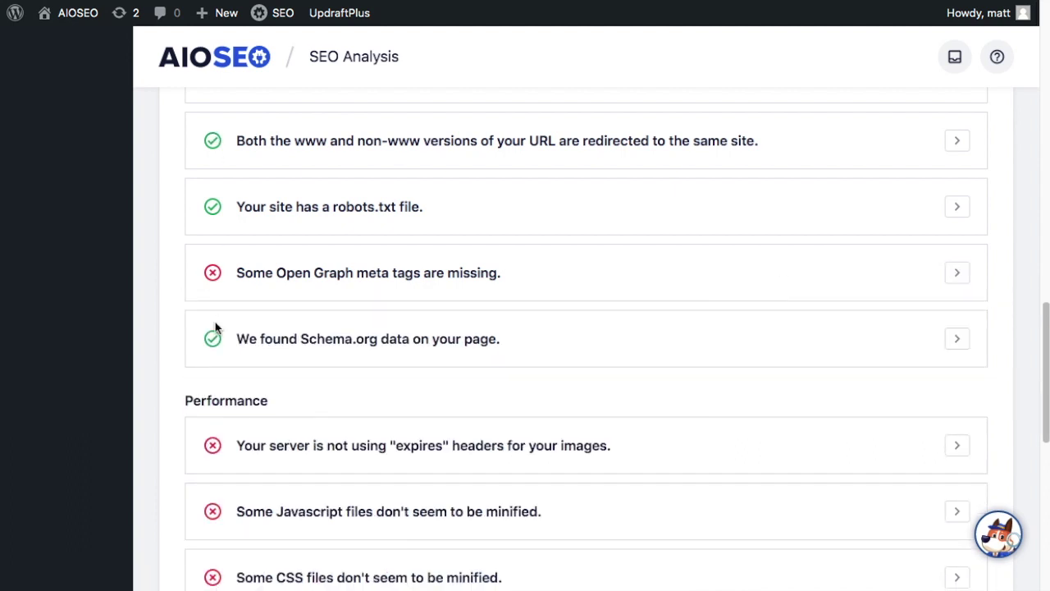
pyautogui.scroll(-2, 319, 301)
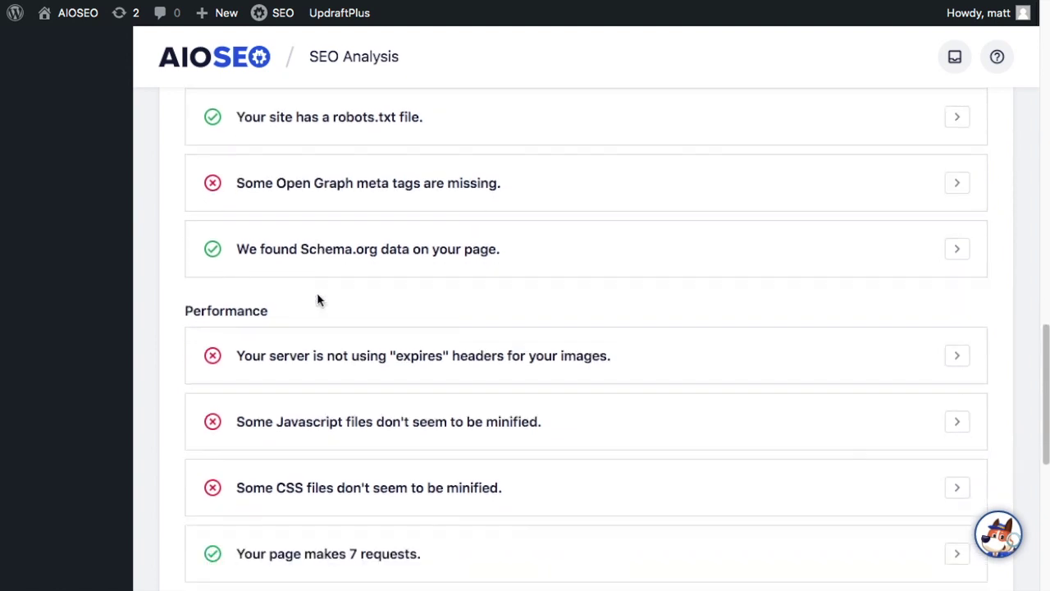
pyautogui.click(957, 185)
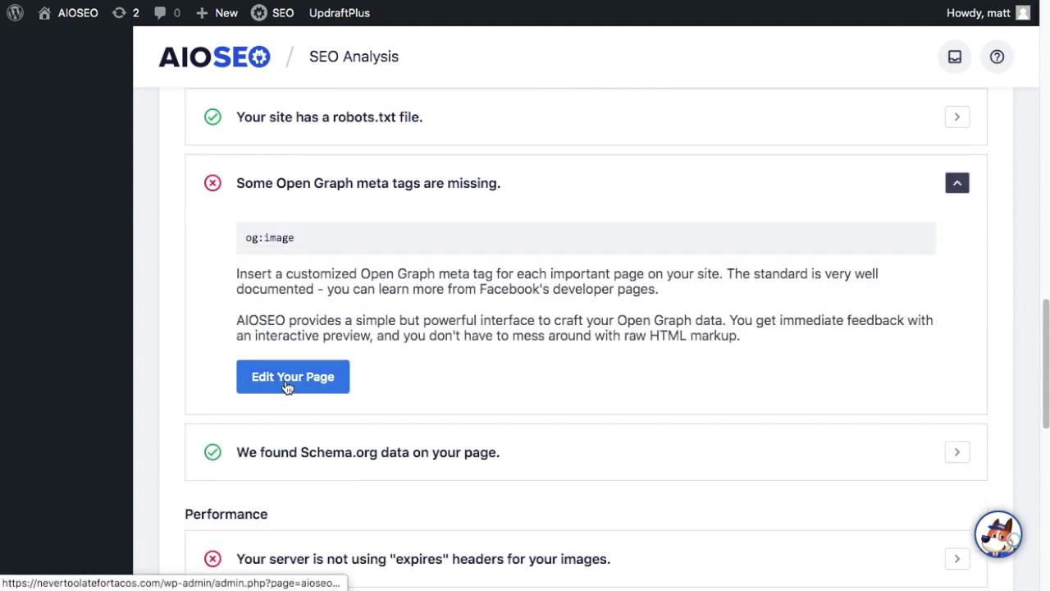
pyautogui.click(955, 186)
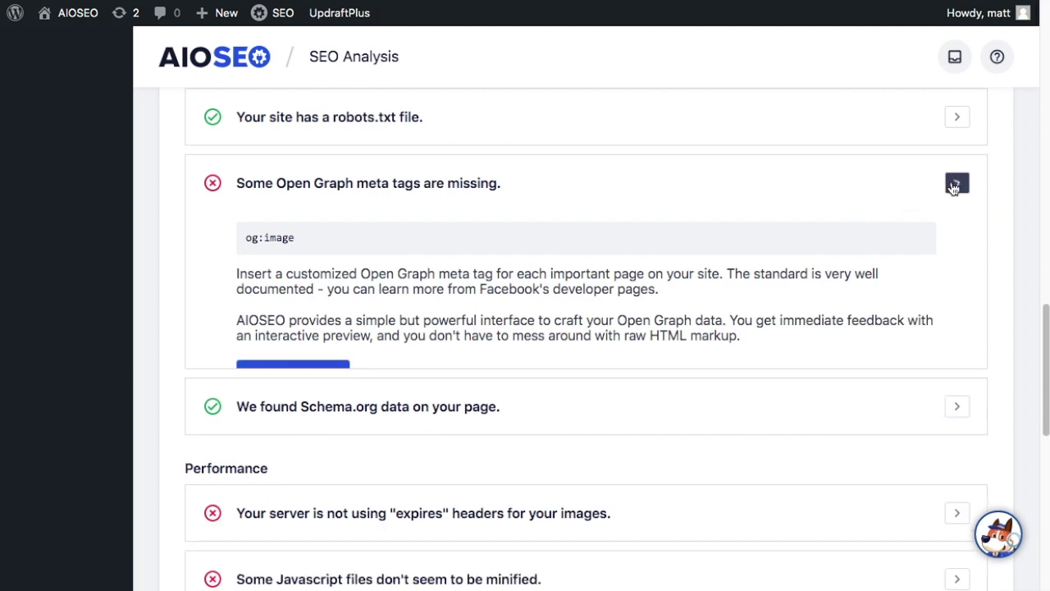
pyautogui.scroll(-1, 954, 189)
pyautogui.click(957, 265)
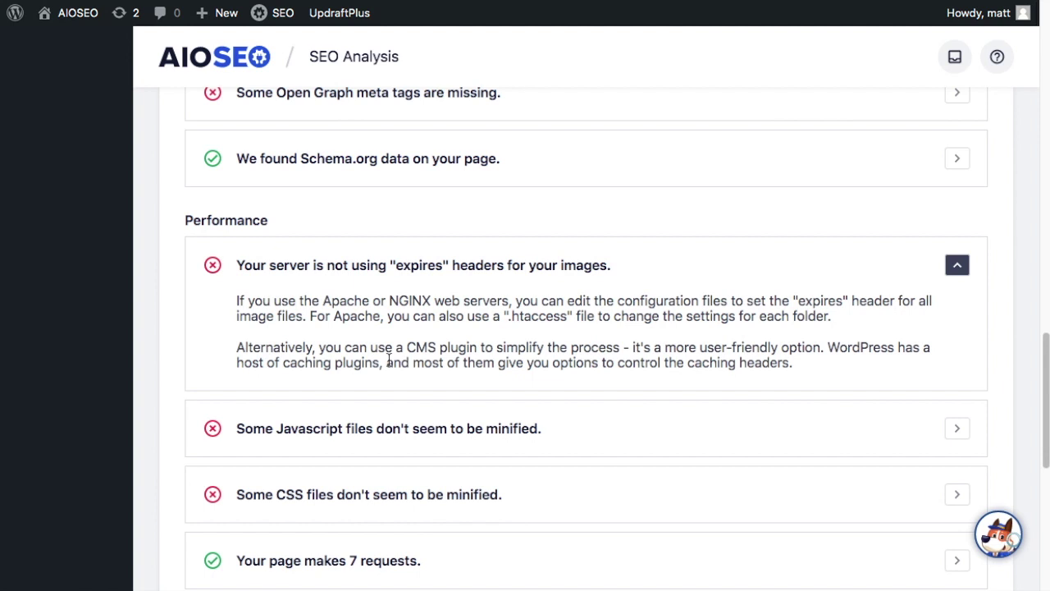
pyautogui.click(957, 267)
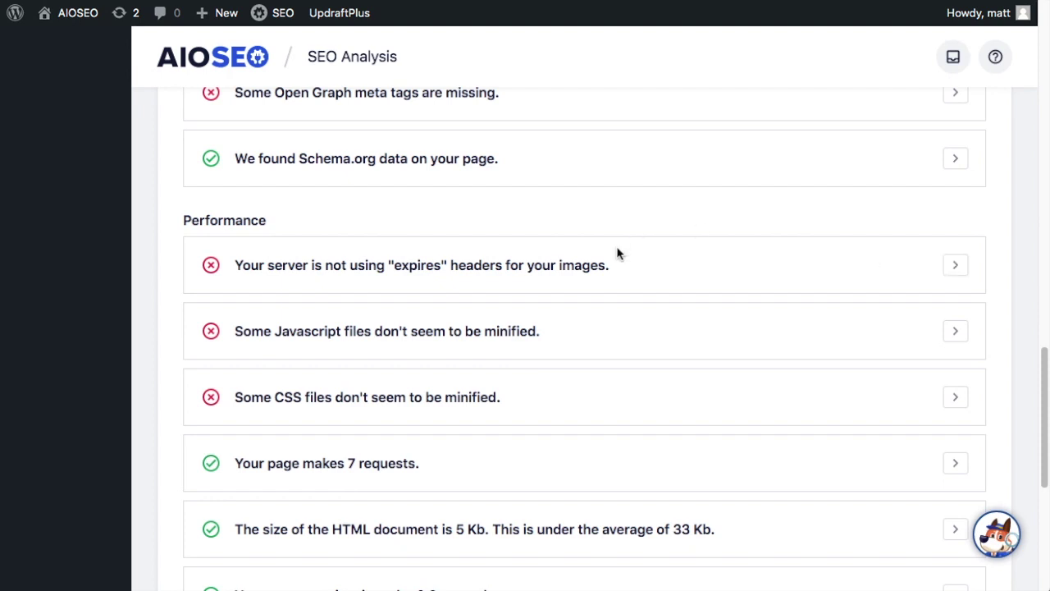
pyautogui.scroll(-2, 617, 251)
pyautogui.scroll(-2, 617, 253)
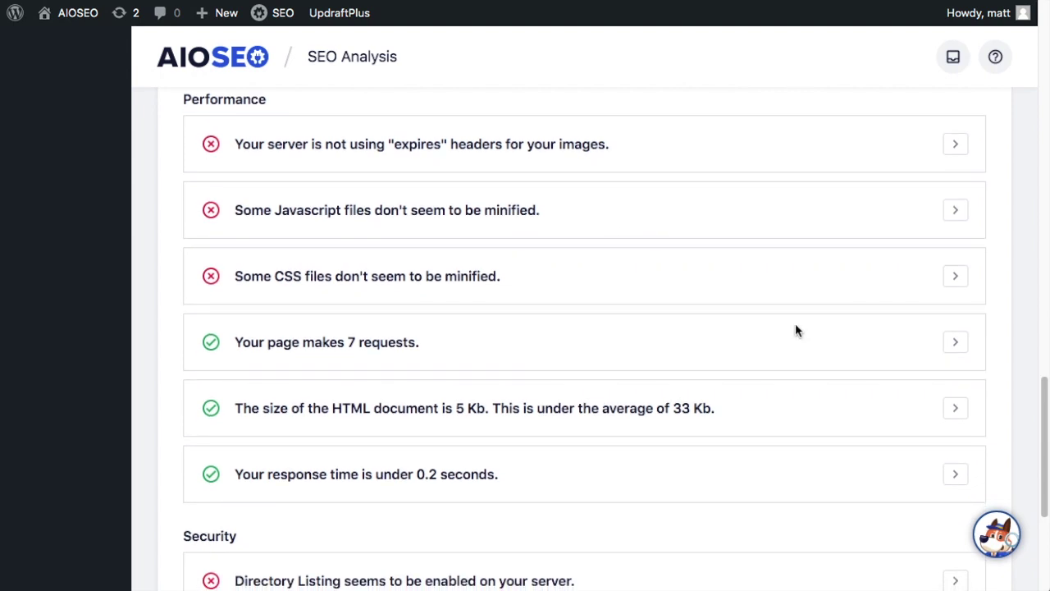
pyautogui.scroll(-1, 903, 340)
pyautogui.scroll(-1, 902, 340)
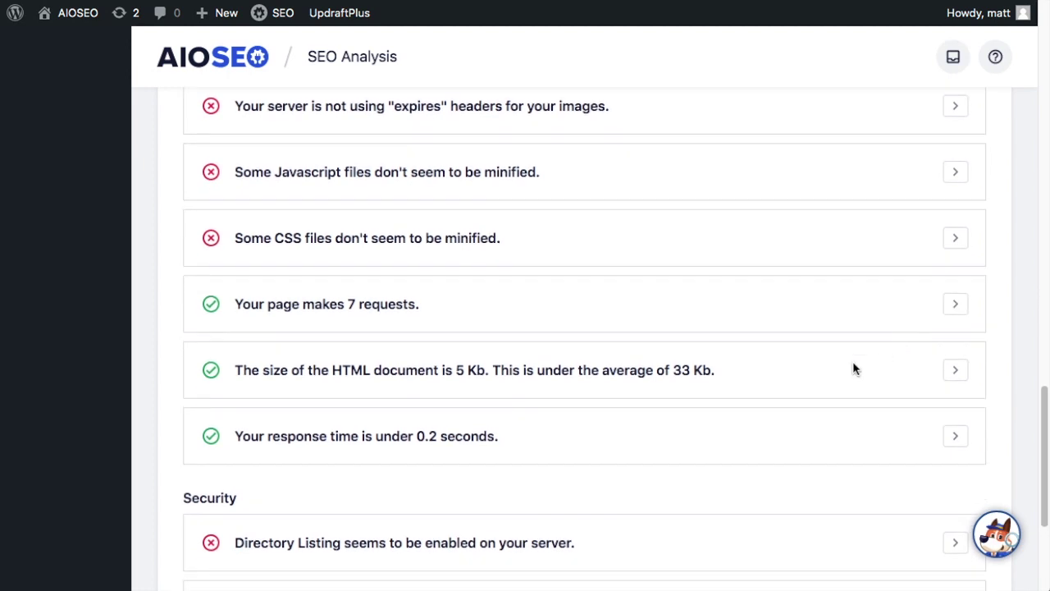
pyautogui.scroll(-2, 867, 403)
pyautogui.scroll(-3, 867, 405)
pyautogui.scroll(-2, 878, 402)
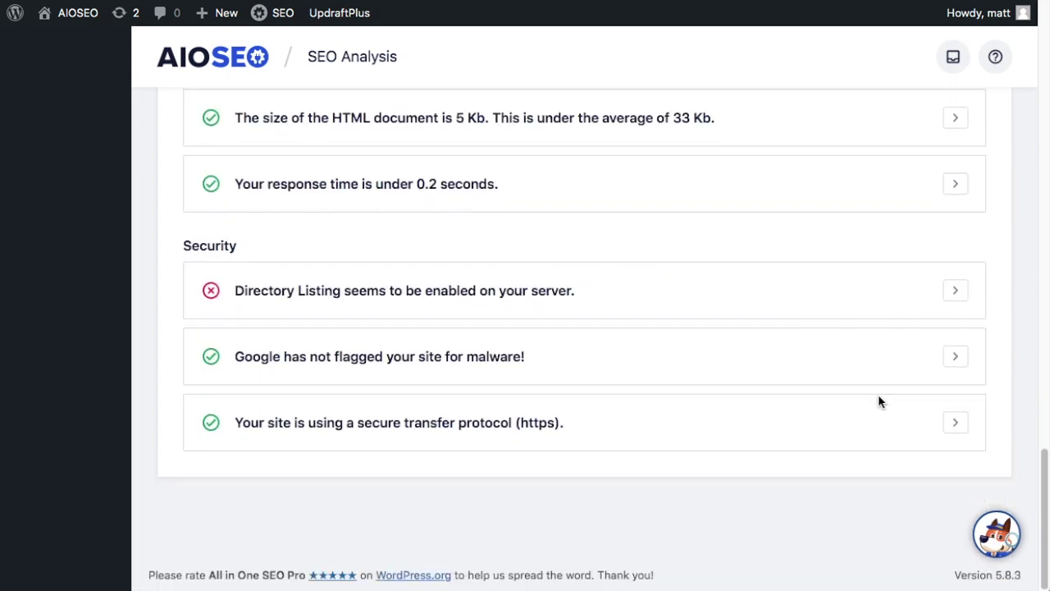
pyautogui.scroll(1, 878, 402)
pyautogui.scroll(2, 878, 402)
pyautogui.scroll(4, 879, 402)
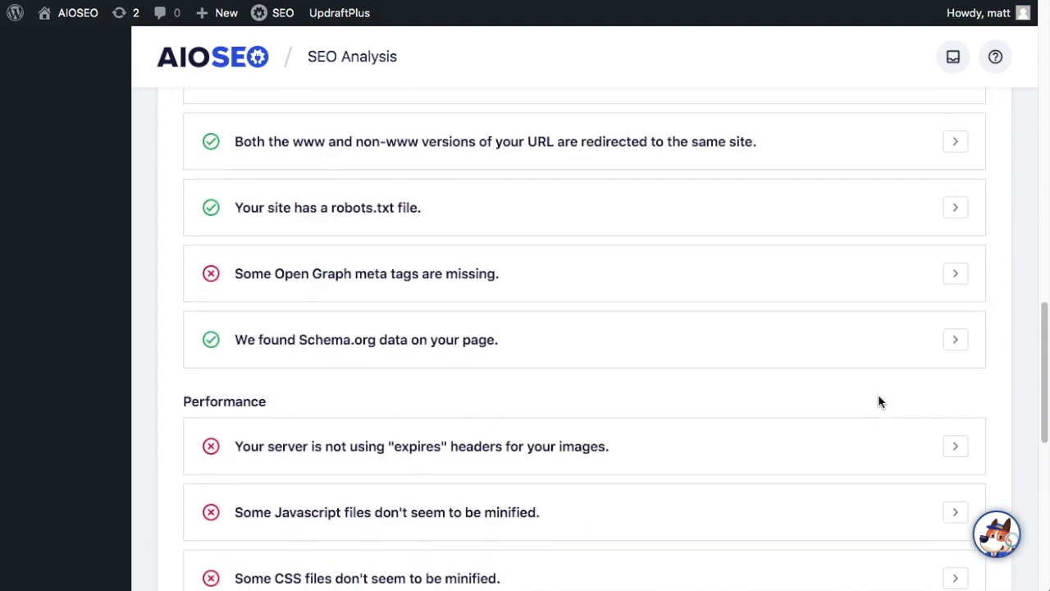
pyautogui.scroll(10, 878, 402)
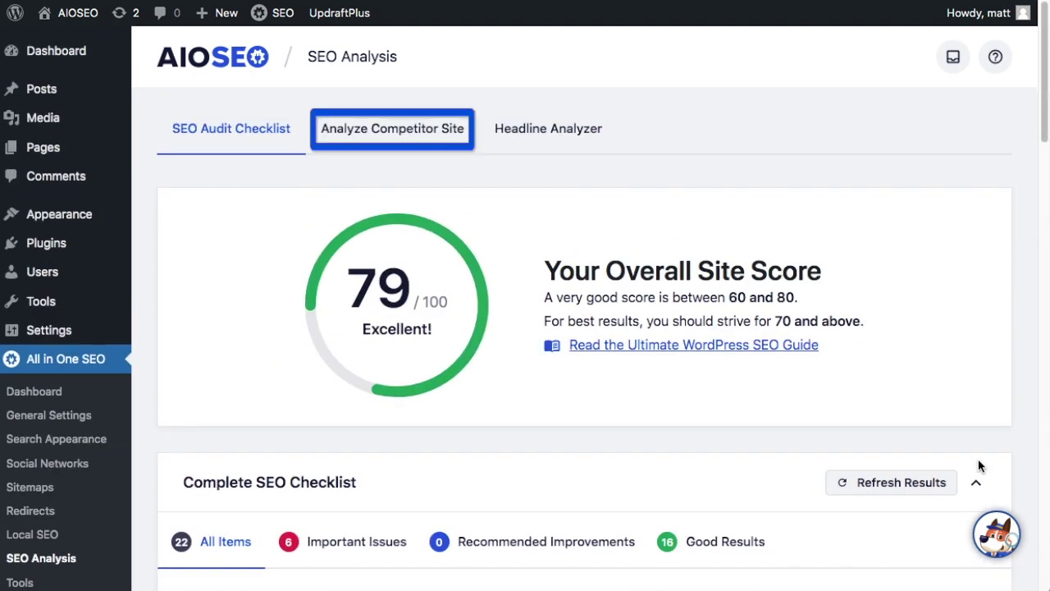
# Switch the SEO Analysis page to the Analyze Competitor Site section.
pyautogui.click(380, 131)
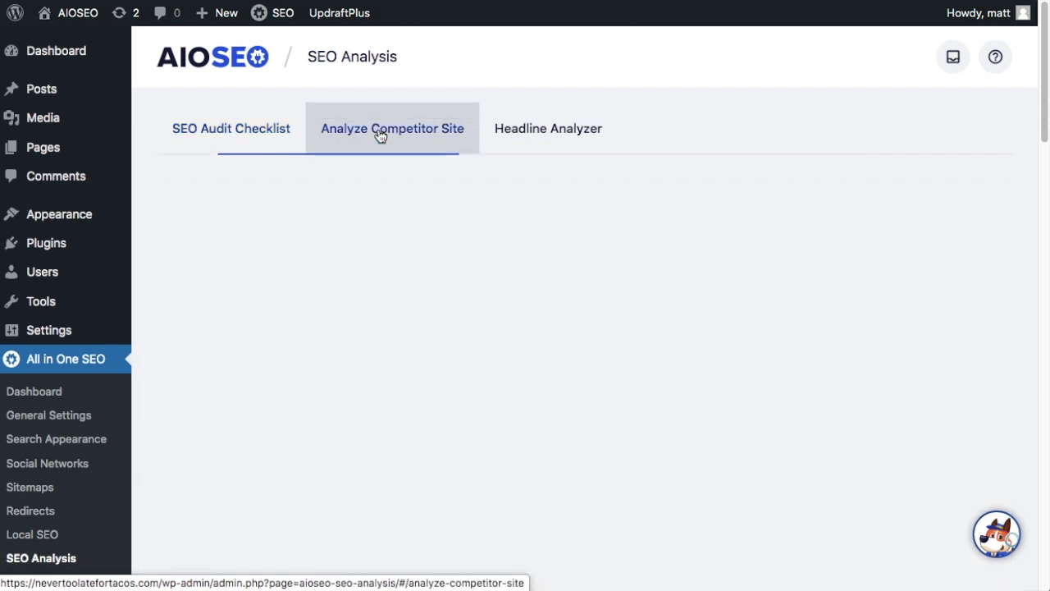